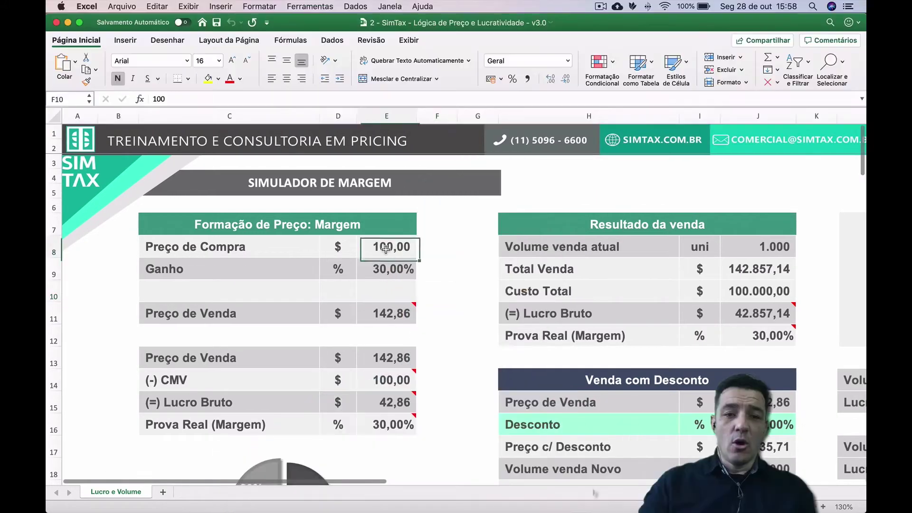
# - Enter the formula =E8/(1-E9) in E11 to calculate the Preço de Venda from the purchase price and the gain percentage
pyautogui.click(386, 249)
pyautogui.scroll(-3, 225, 203)
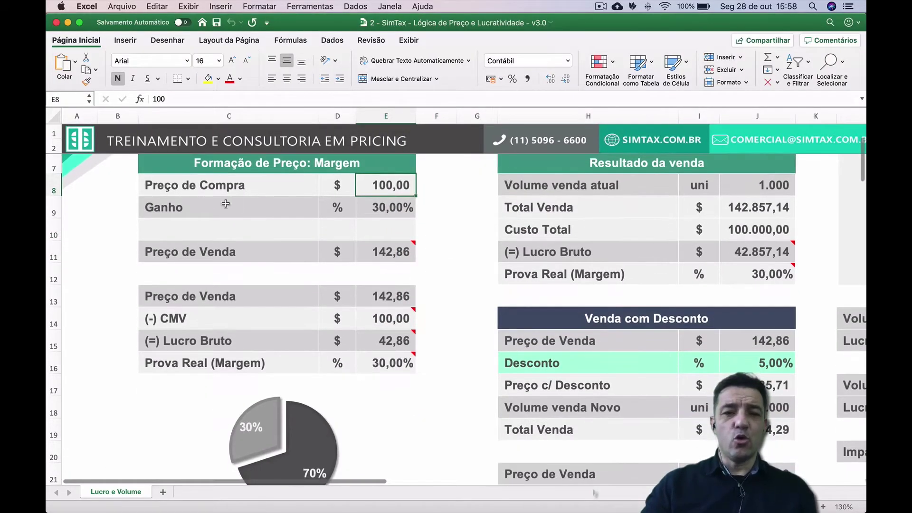
pyautogui.click(397, 210)
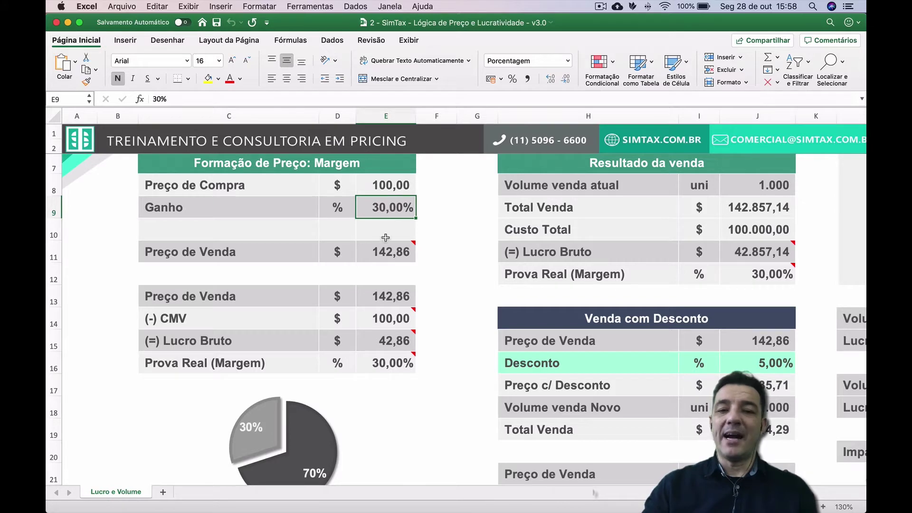
pyautogui.click(397, 255)
pyautogui.moveTo(397, 256)
pyautogui.write('=')
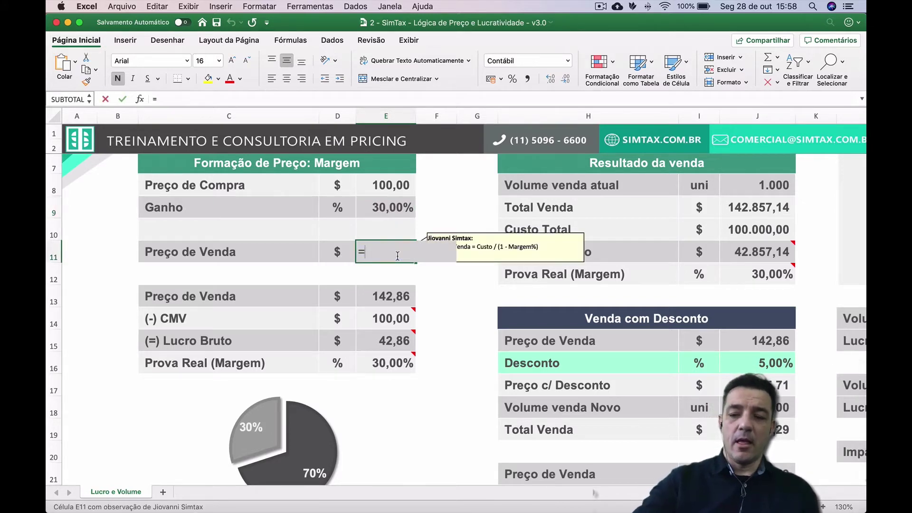
pyautogui.press('Up')
pyautogui.press('Up')
pyautogui.press('Up')
pyautogui.write('/(')
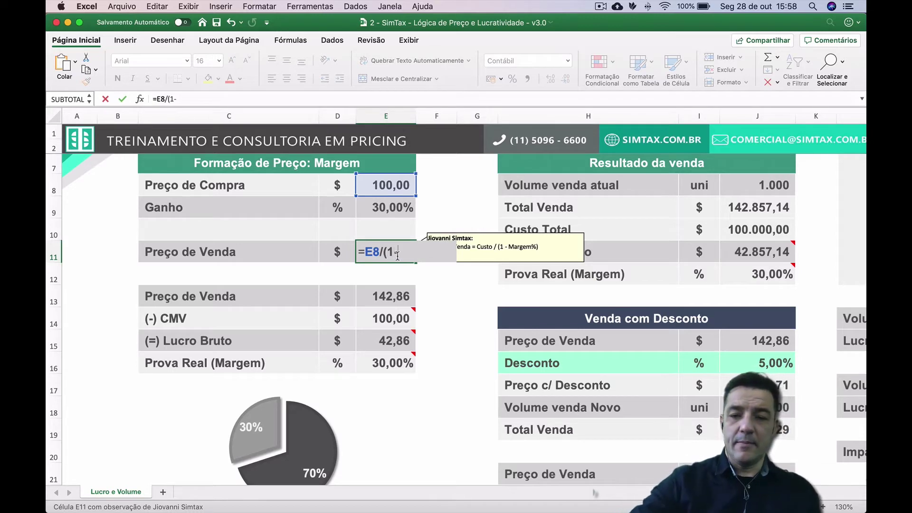
pyautogui.write('1-')
pyautogui.press('Up')
pyautogui.press('Up')
pyautogui.write(')')
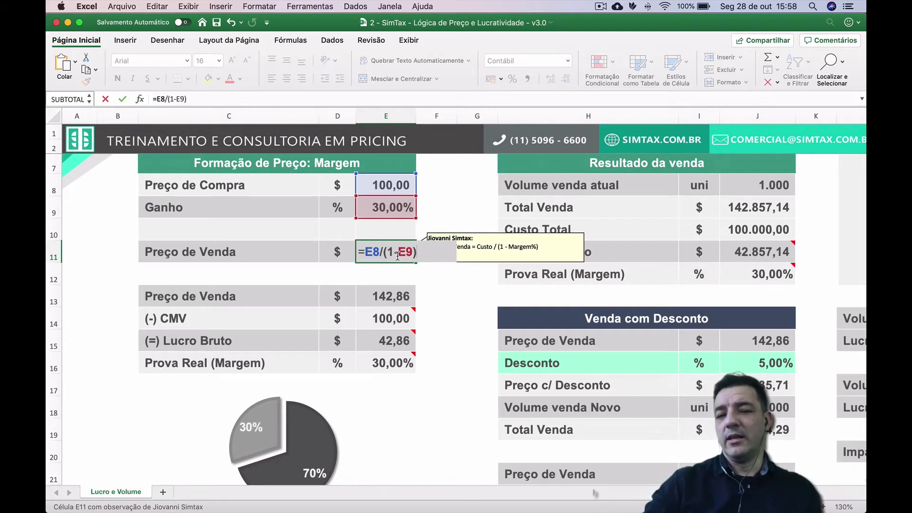
pyautogui.press('Return')
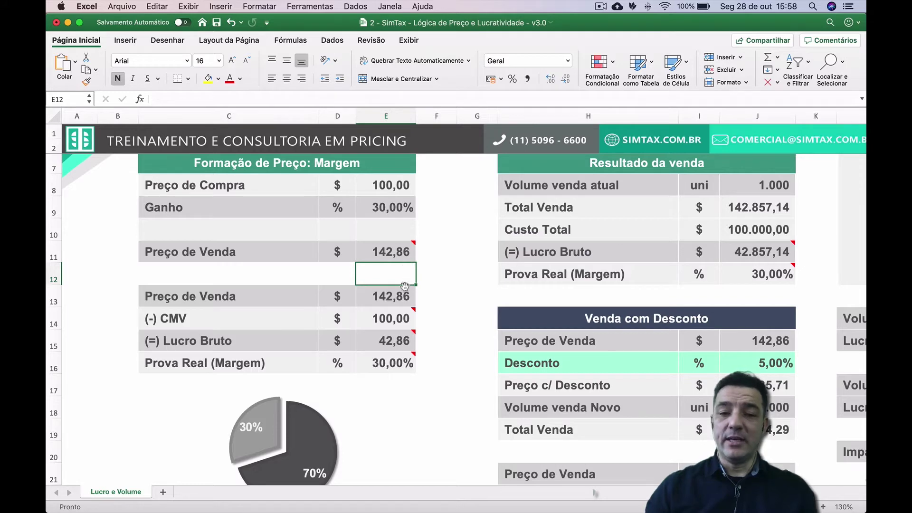
# - Examine the formulas for Preço de Venda, CMV, Lucro Bruto and Prova Real (Margem) in E13:E16
pyautogui.click(399, 297)
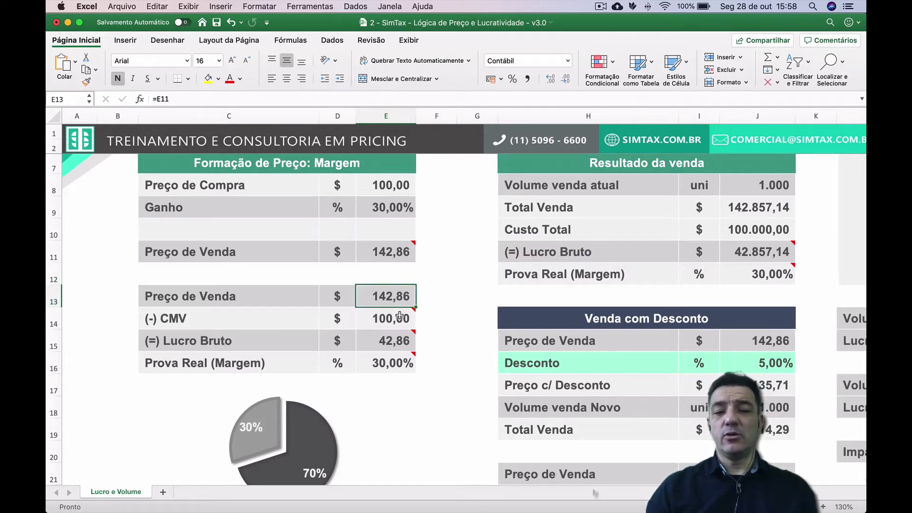
pyautogui.click(399, 319)
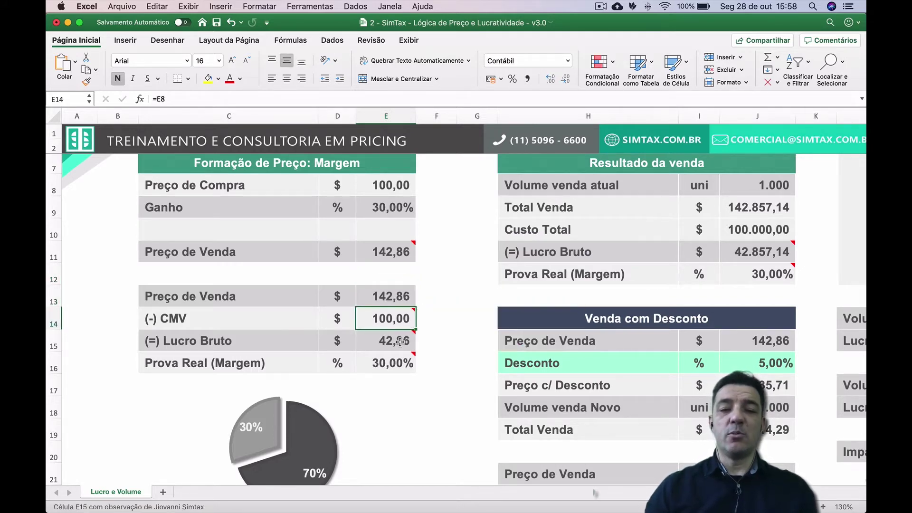
pyautogui.click(402, 342)
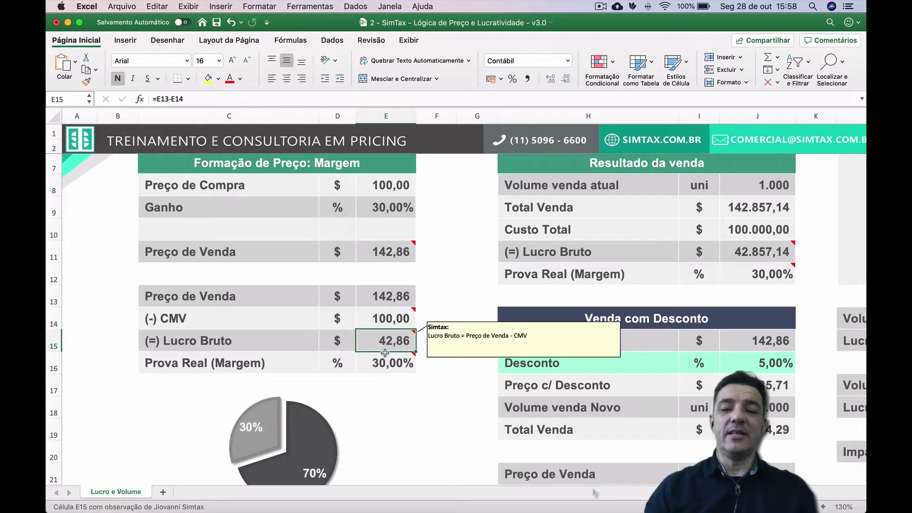
pyautogui.click(384, 368)
pyautogui.doubleClick(384, 367)
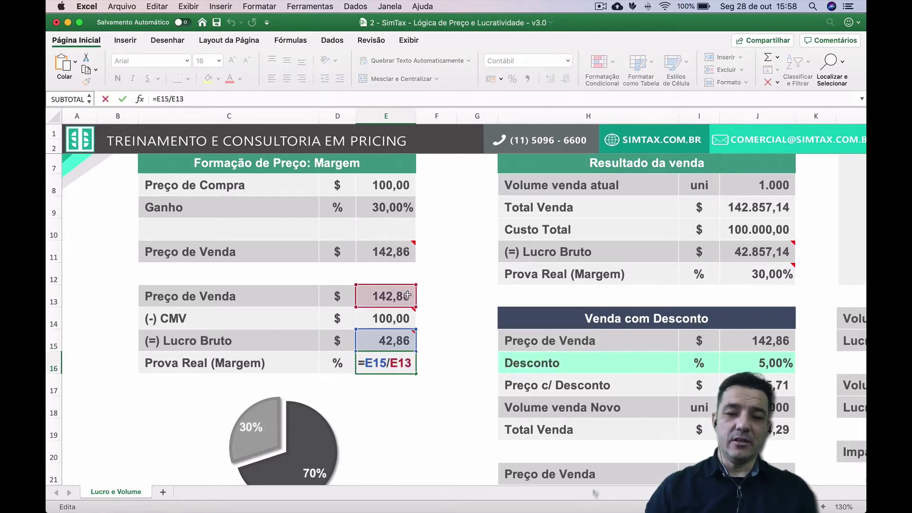
pyautogui.press('Return')
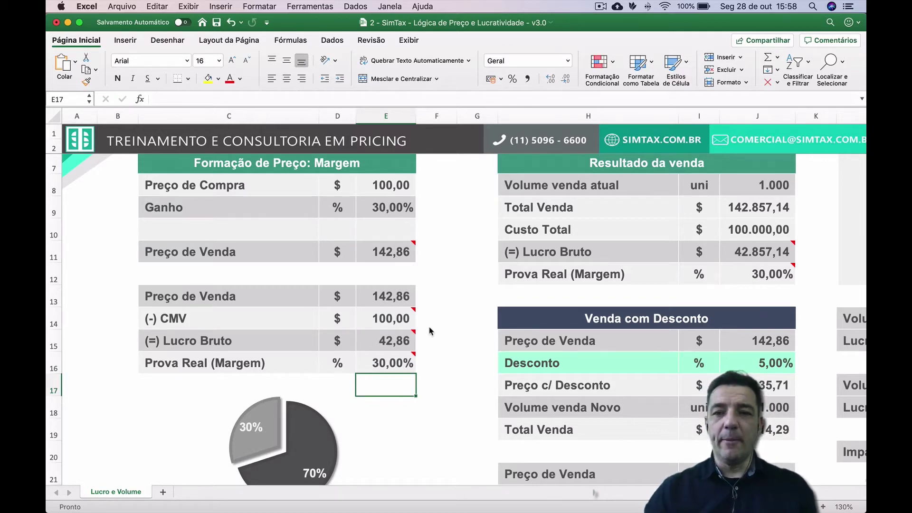
# - Review the Resultado da venda formulas in J8:J11, from current sales volume down to gross profit
pyautogui.hscroll(5, 508, 219)
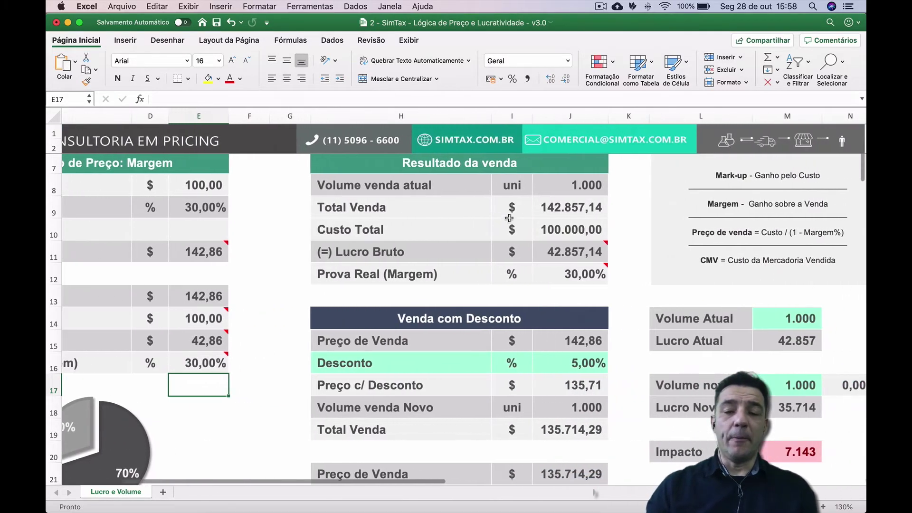
pyautogui.click(573, 188)
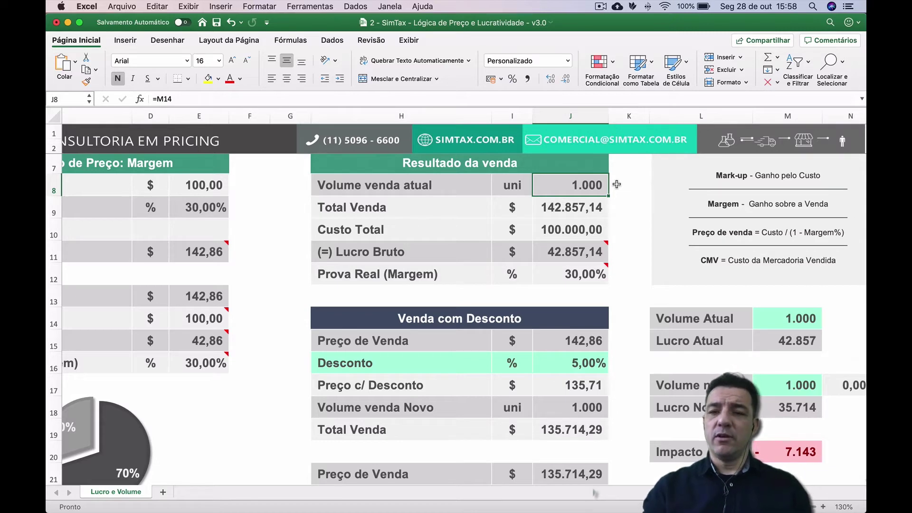
pyautogui.press('Down')
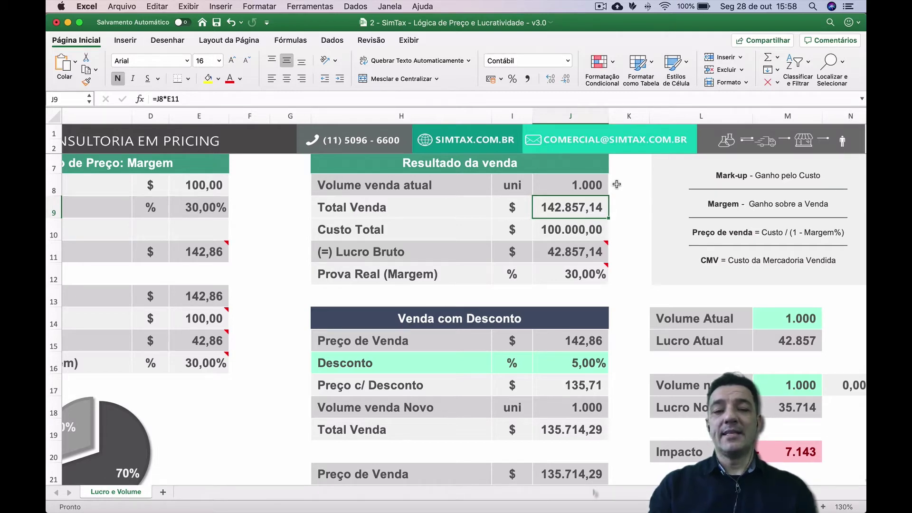
pyautogui.press('Down')
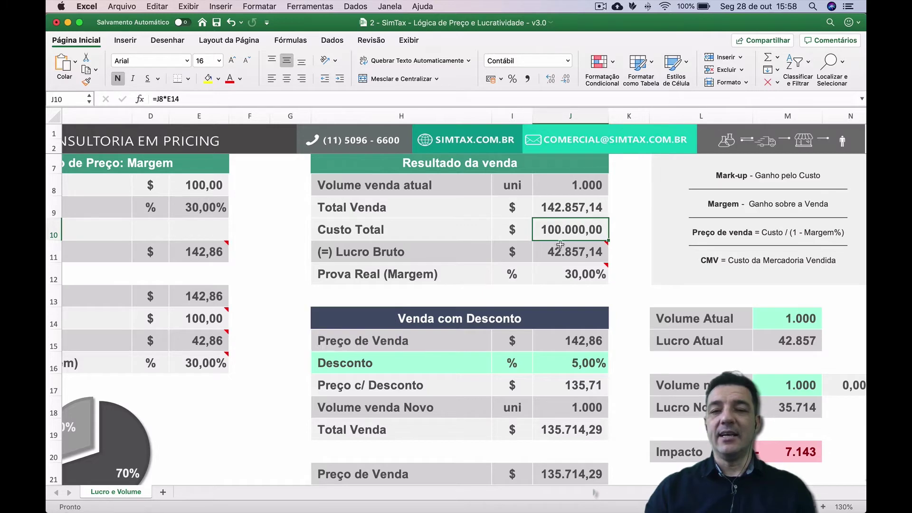
pyautogui.moveTo(583, 241)
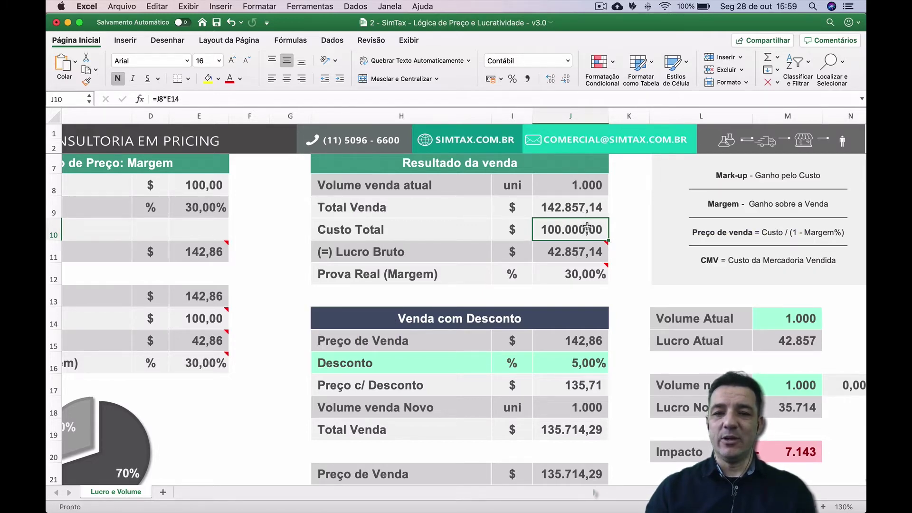
pyautogui.click(582, 249)
pyautogui.moveTo(560, 265)
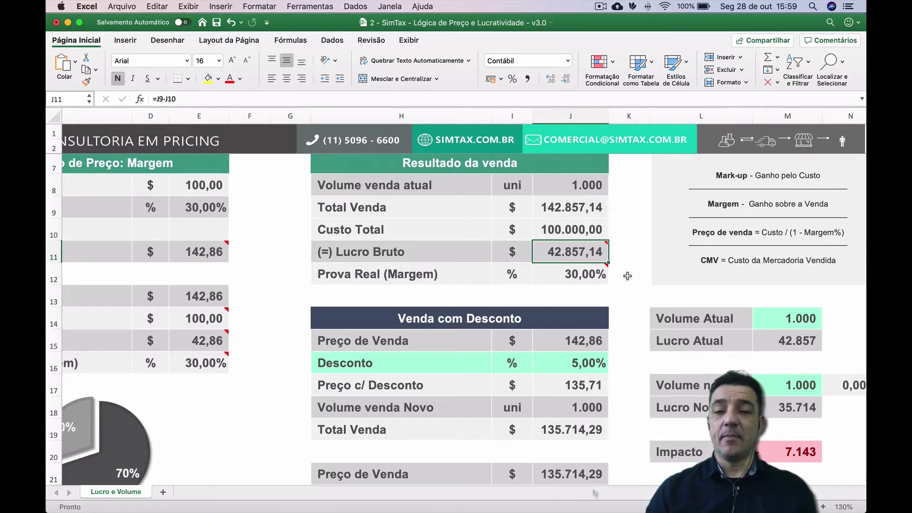
# - Examine the Venda com Desconto inputs and formulas in J15:J19, from sale price and discount to total sale
pyautogui.scroll(-3, 628, 276)
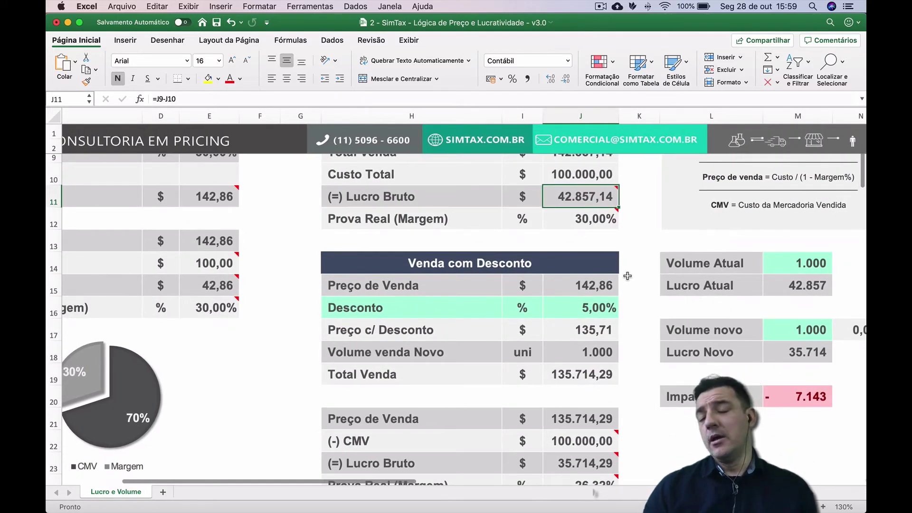
pyautogui.scroll(-3, 627, 275)
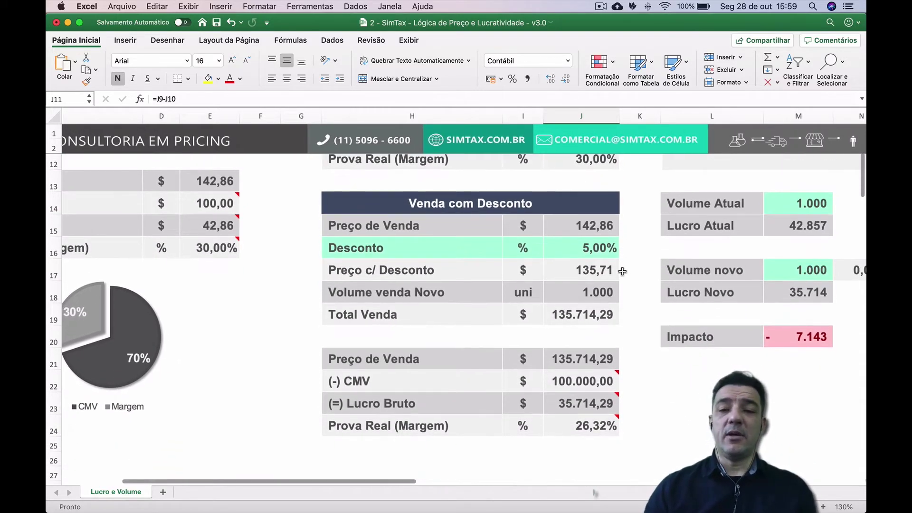
pyautogui.click(586, 227)
pyautogui.click(588, 248)
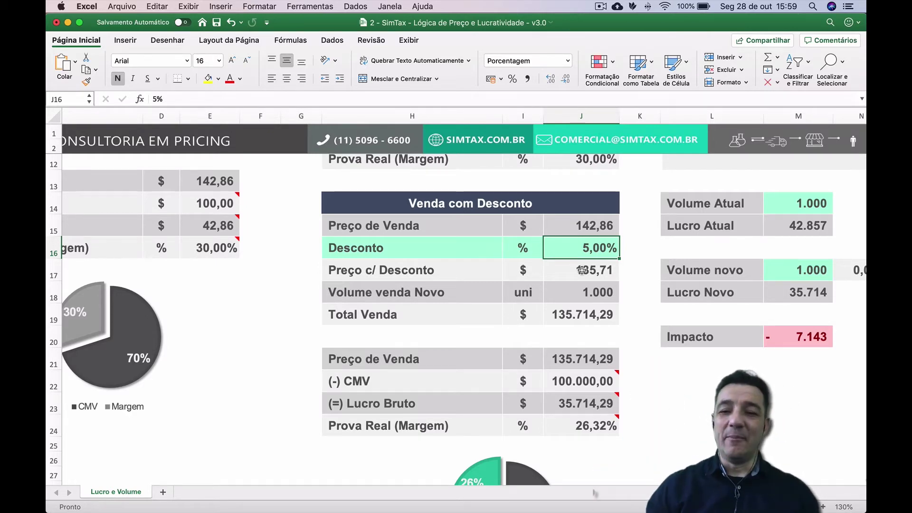
pyautogui.click(586, 227)
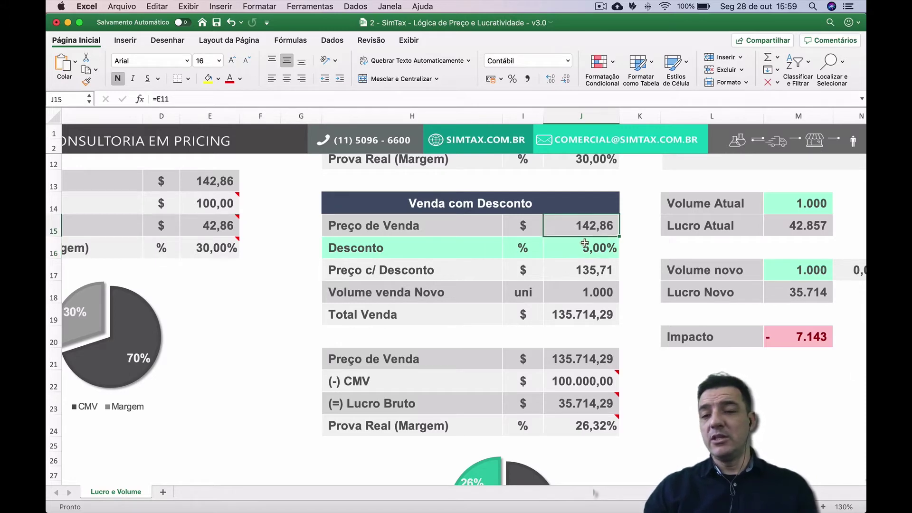
pyautogui.click(586, 249)
pyautogui.click(588, 272)
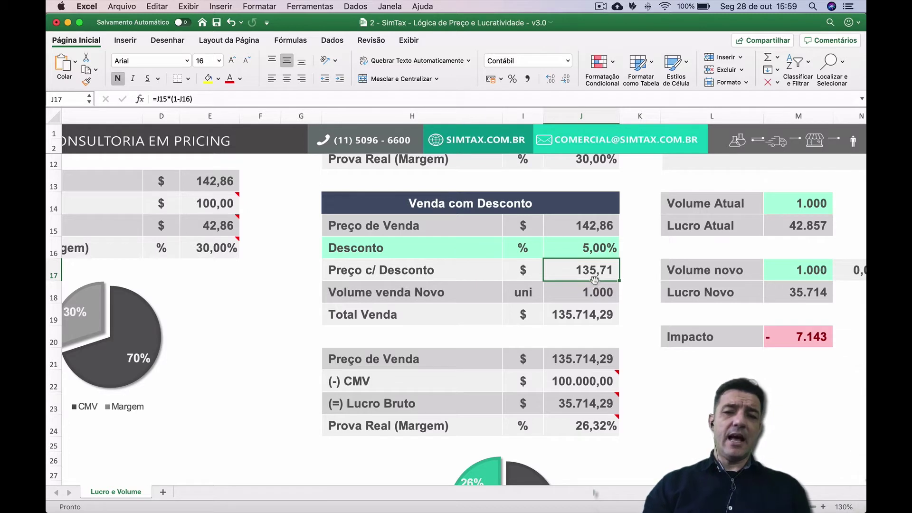
pyautogui.click(589, 293)
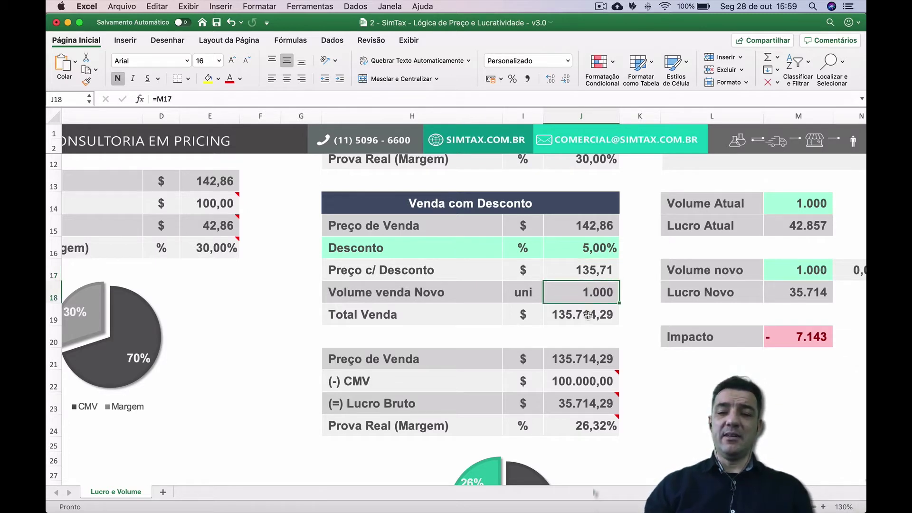
pyautogui.click(589, 315)
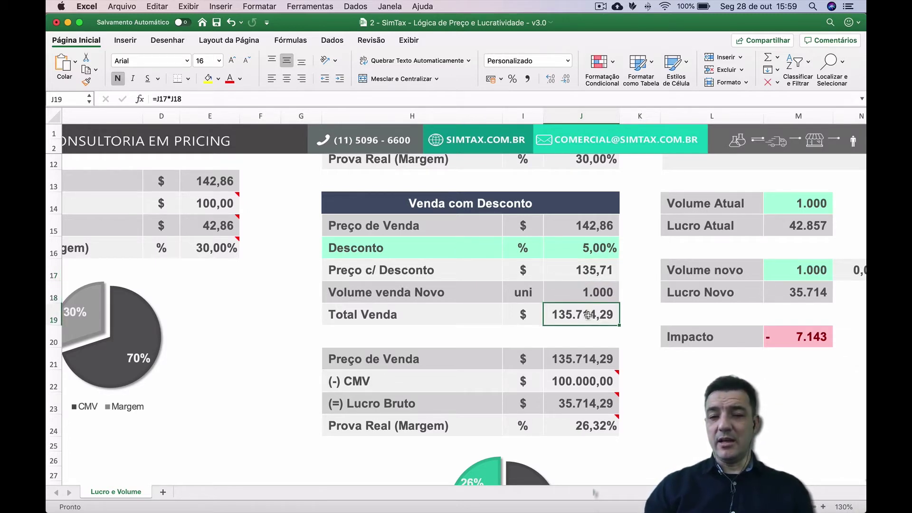
# - Check the discounted sale's Preço de Venda, CMV and Lucro Bruto formulas in J21:J23
pyautogui.click(591, 361)
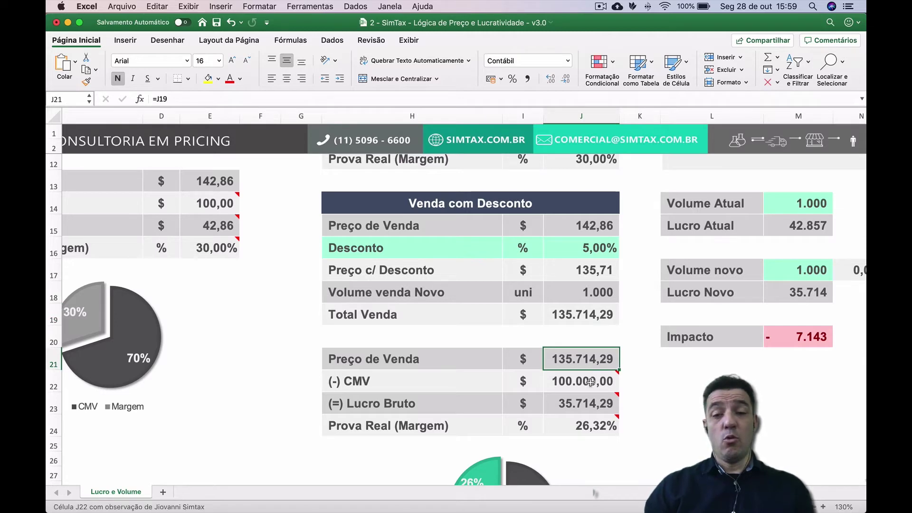
pyautogui.click(590, 382)
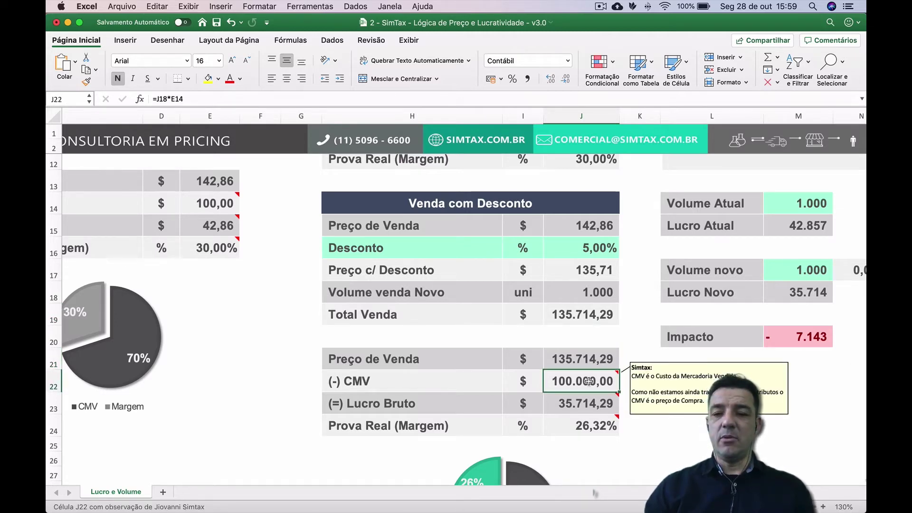
pyautogui.click(593, 407)
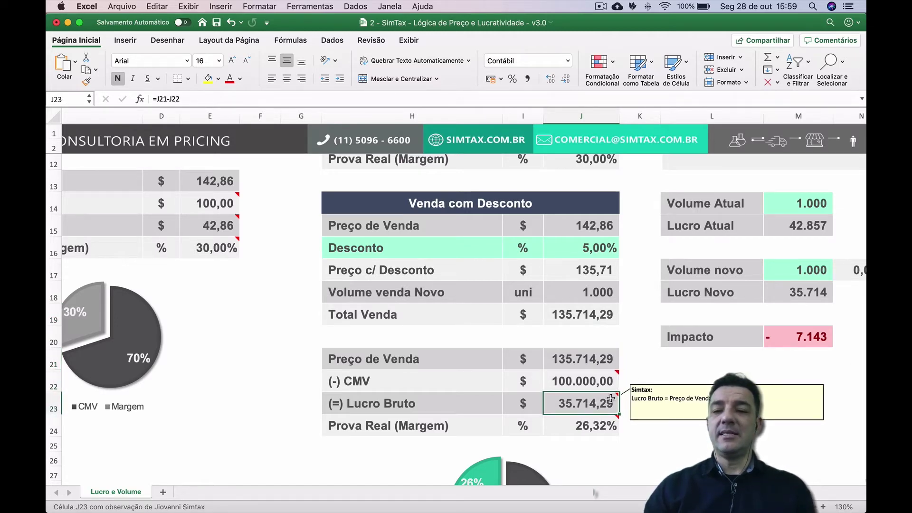
# - Compare current and new volume and profit in M14:M18, and inspect the Impacto formula in M20
pyautogui.hscroll(10, 672, 324)
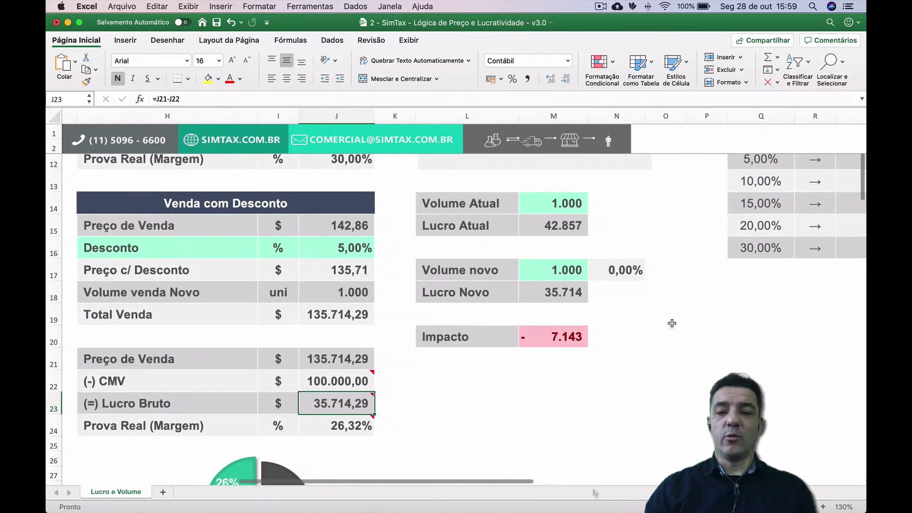
pyautogui.click(555, 204)
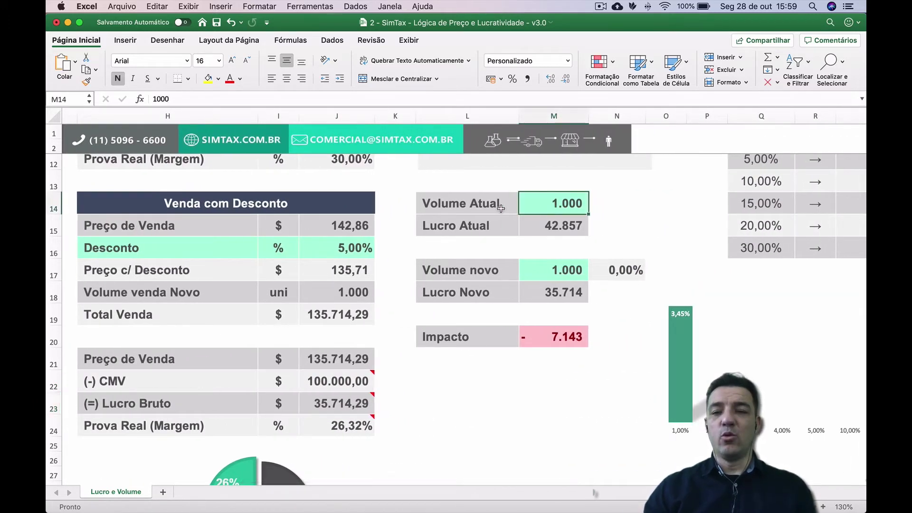
pyautogui.click(559, 229)
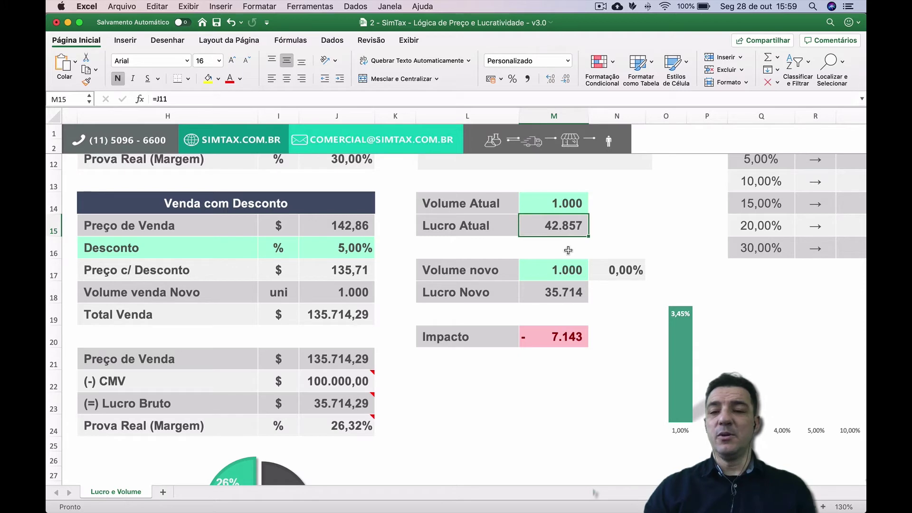
pyautogui.click(568, 275)
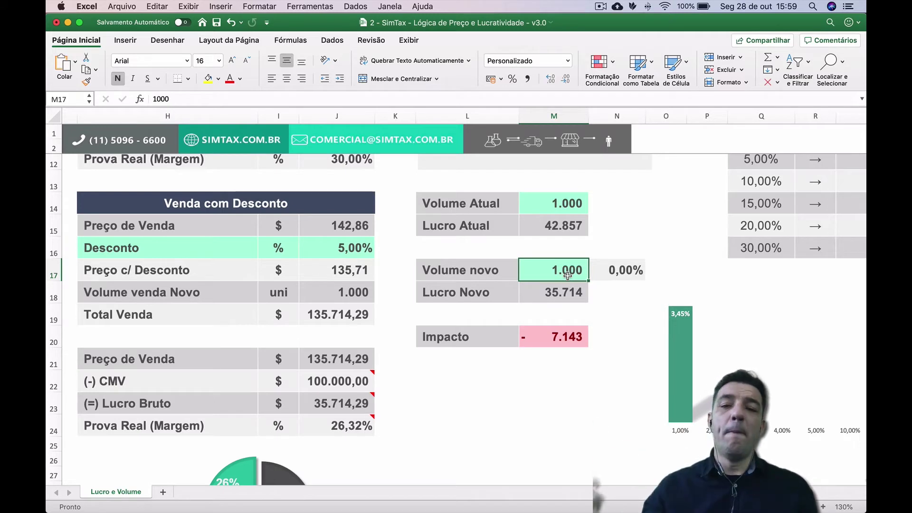
pyautogui.click(563, 287)
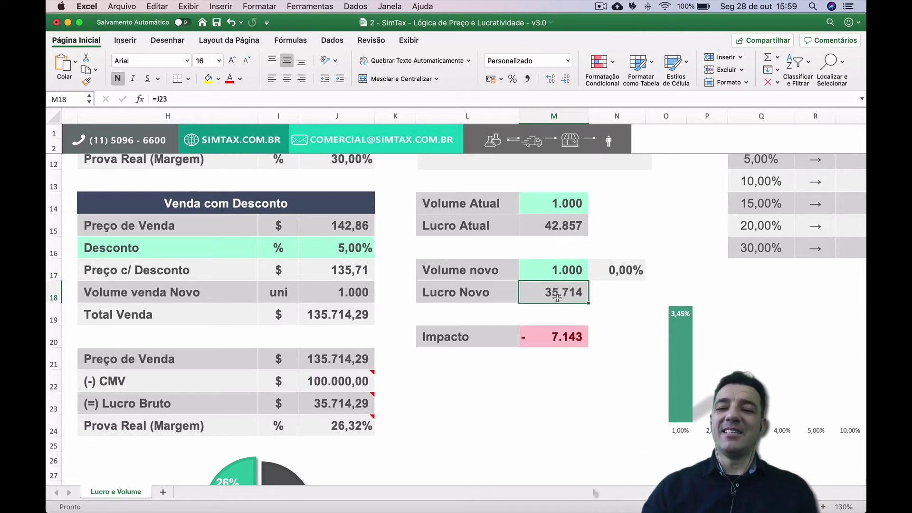
pyautogui.click(566, 227)
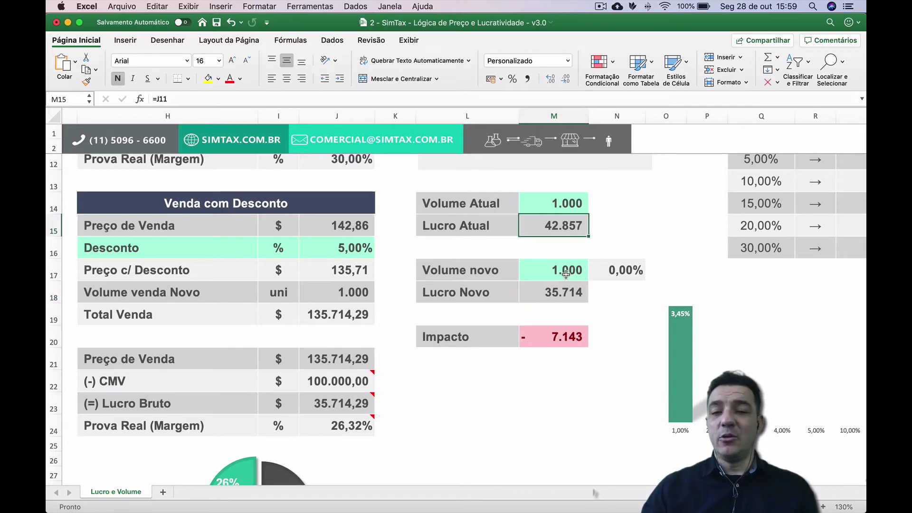
pyautogui.click(564, 288)
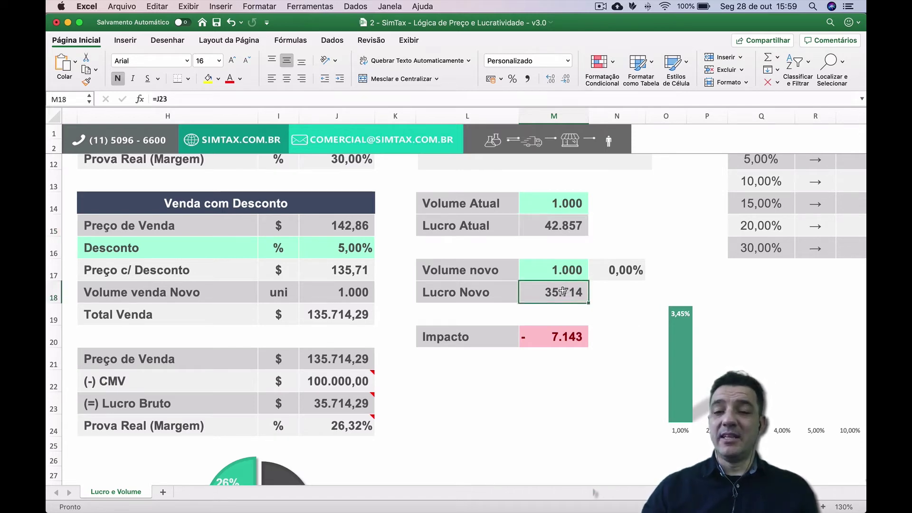
pyautogui.click(567, 337)
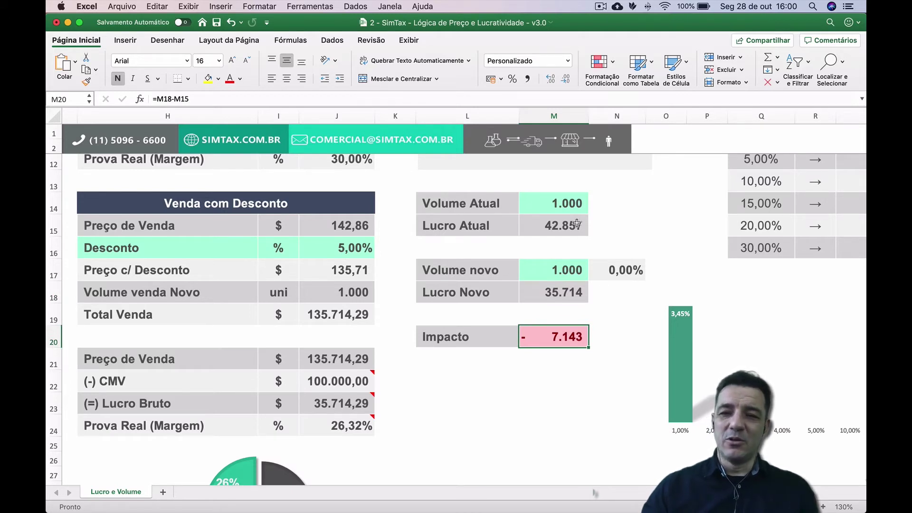
# - Compare Volume Atual in M14 with Volume novo in M17, and recheck the Impacto formula in M20
pyautogui.click(565, 204)
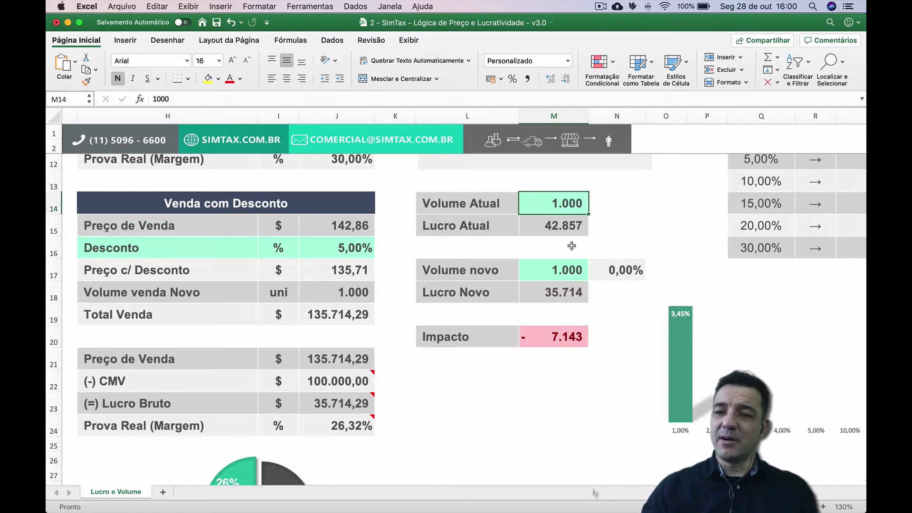
pyautogui.click(570, 266)
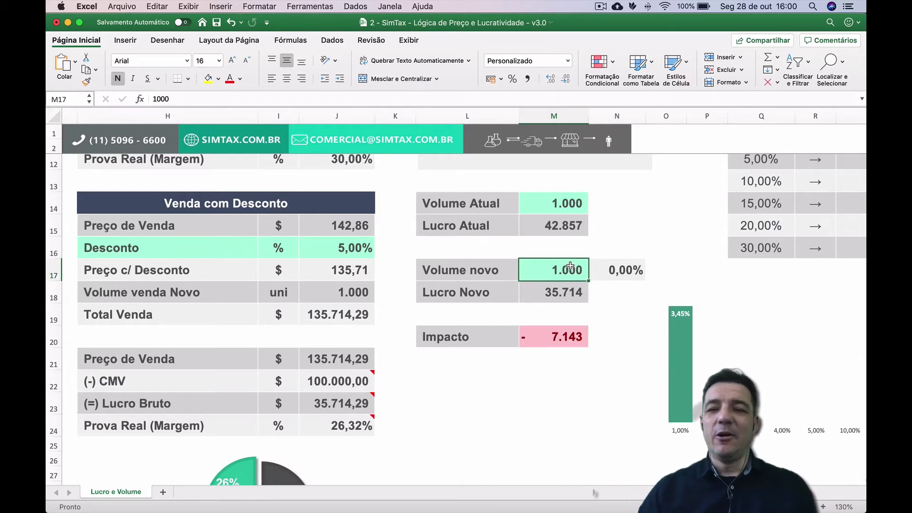
pyautogui.click(560, 331)
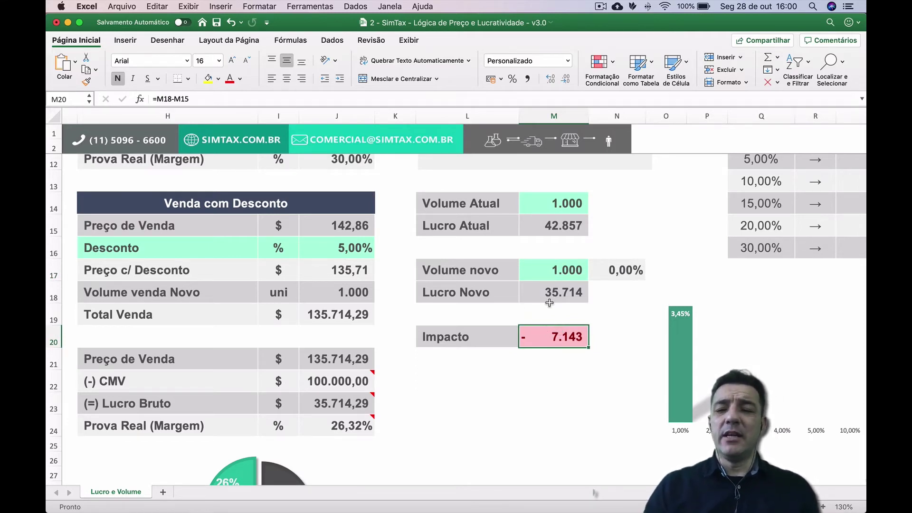
# - Start a Goal Seek that sets the Impacto cell M20 to 0, keeping its dialog clear of the comparison cells
pyautogui.click(544, 267)
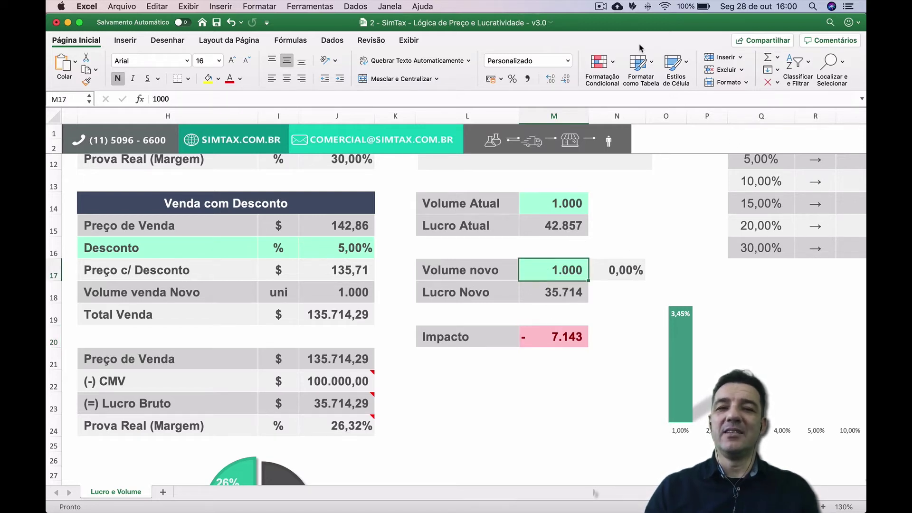
pyautogui.click(333, 40)
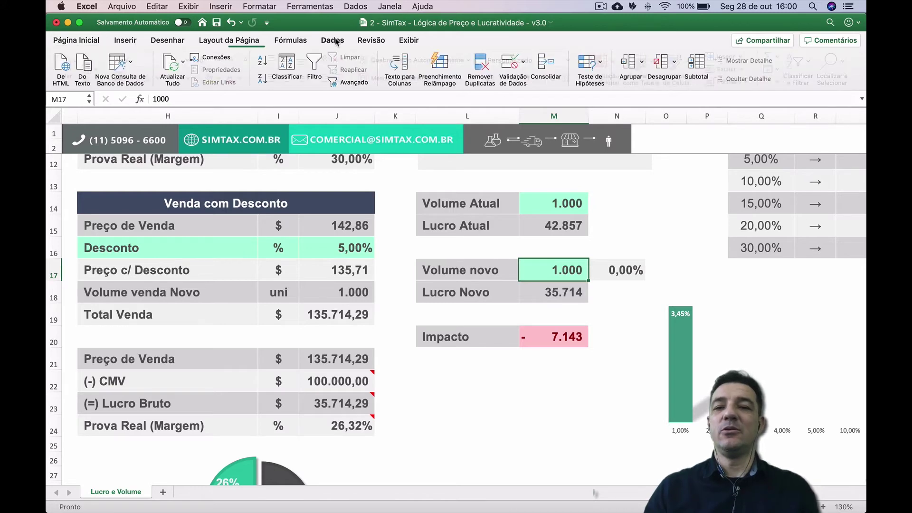
pyautogui.click(587, 61)
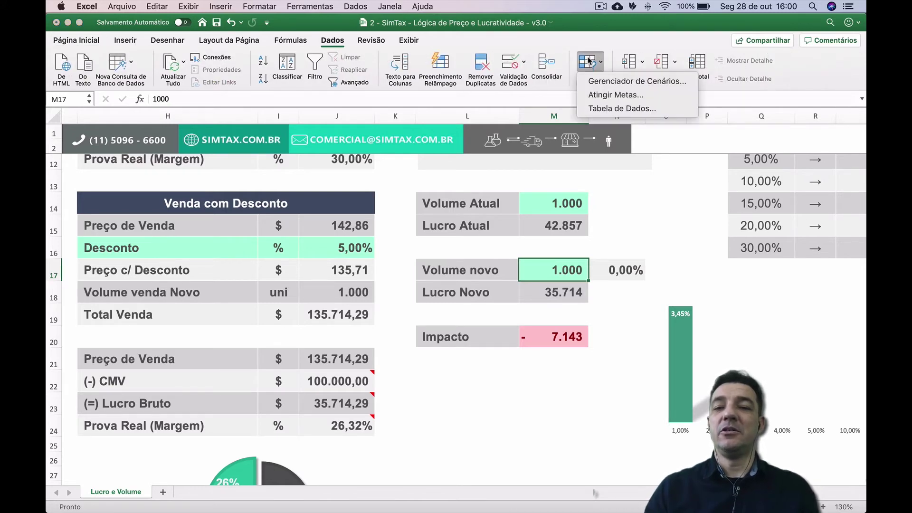
pyautogui.click(623, 95)
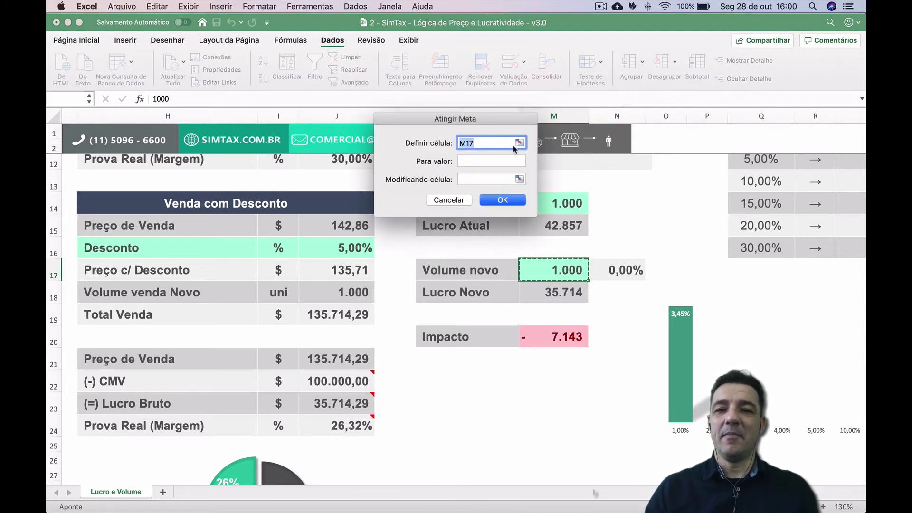
pyautogui.moveTo(485, 121); pyautogui.dragTo(460, 39)
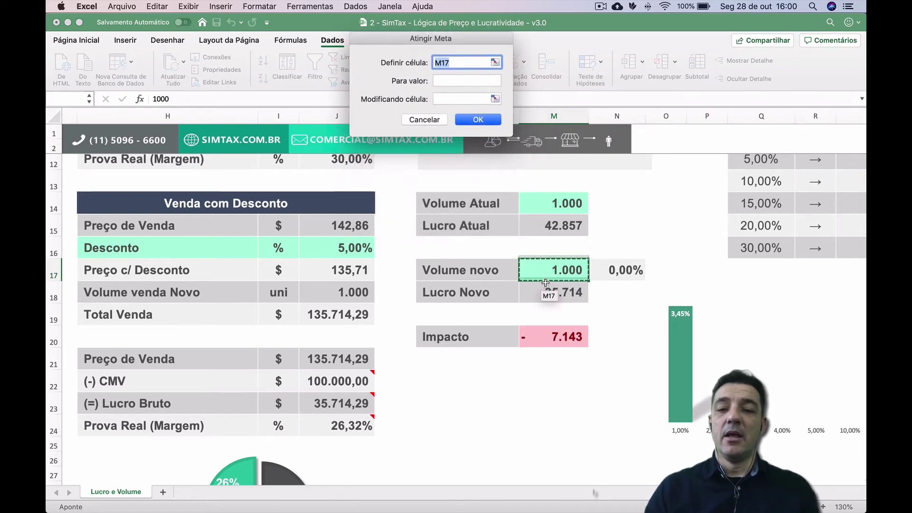
pyautogui.click(556, 337)
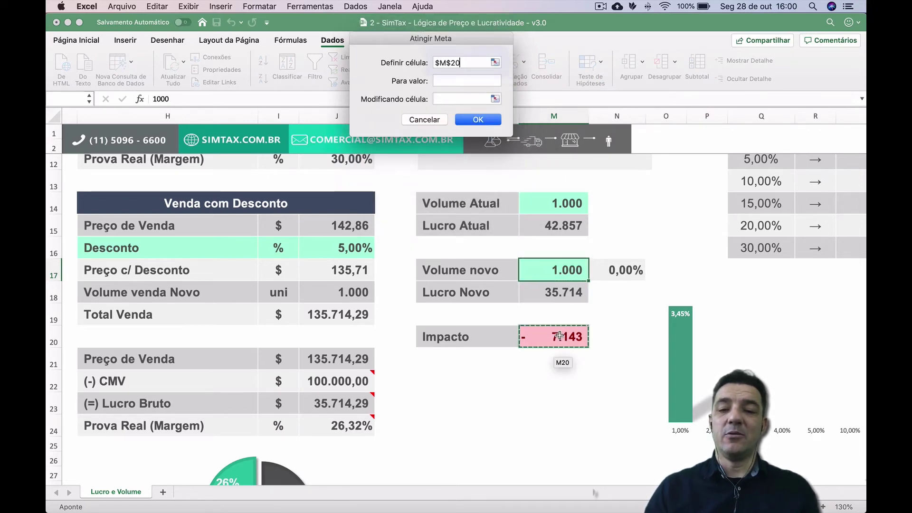
pyautogui.click(470, 81)
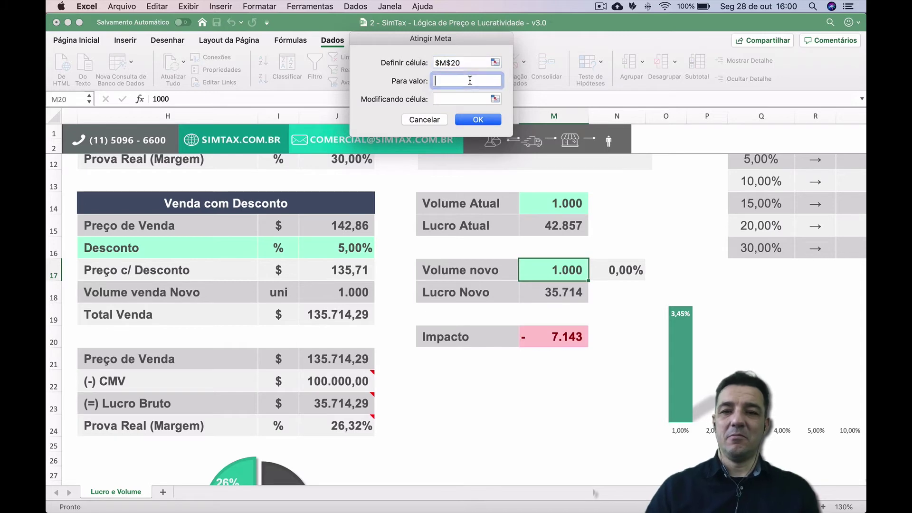
pyautogui.write('0')
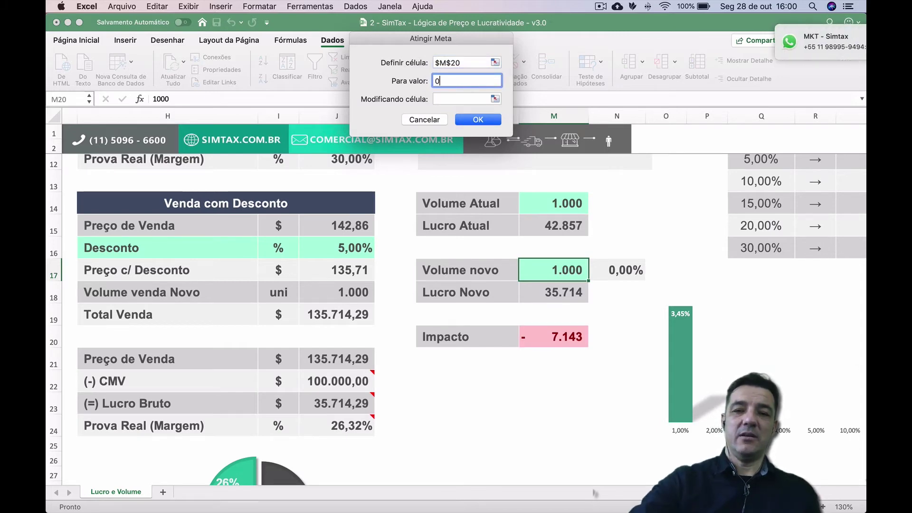
# - Use Volume novo in M17 as the Goal Seek's changing cell, run it and accept the solution
pyautogui.click(467, 99)
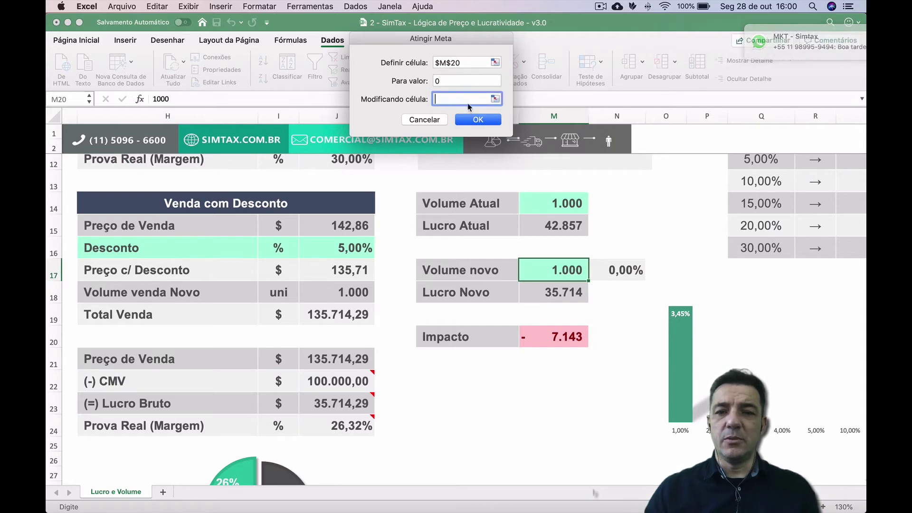
pyautogui.click(565, 268)
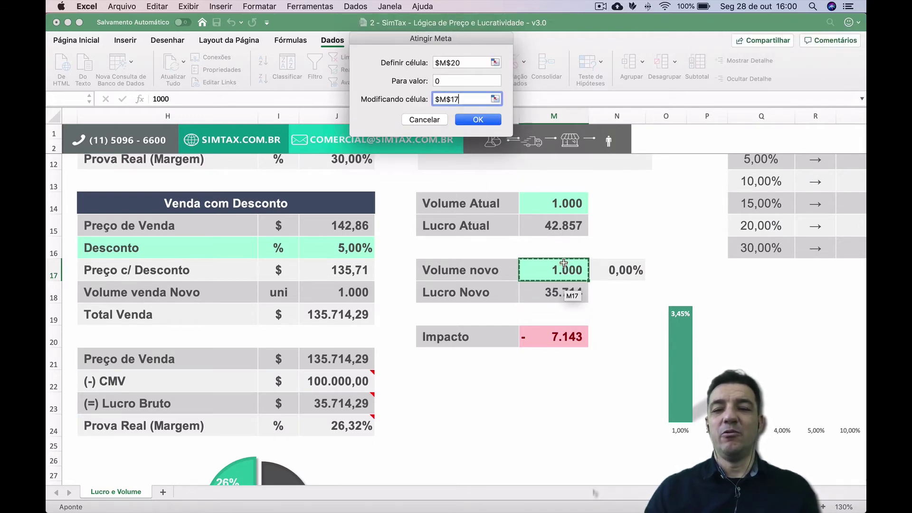
pyautogui.click(478, 120)
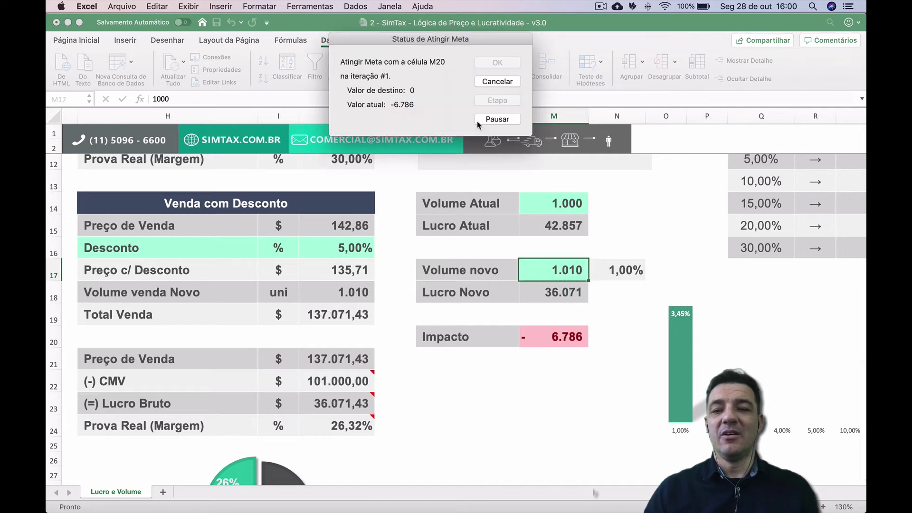
pyautogui.click(497, 63)
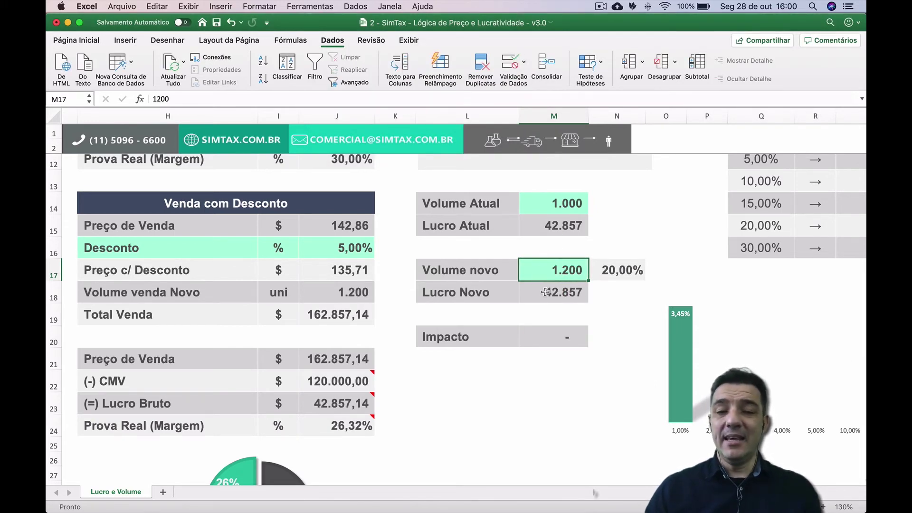
# - Compare Lucro Atual with Lucro Novo, and check Volume novo, the discount in J16 and the volume growth formula in N17
pyautogui.click(568, 221)
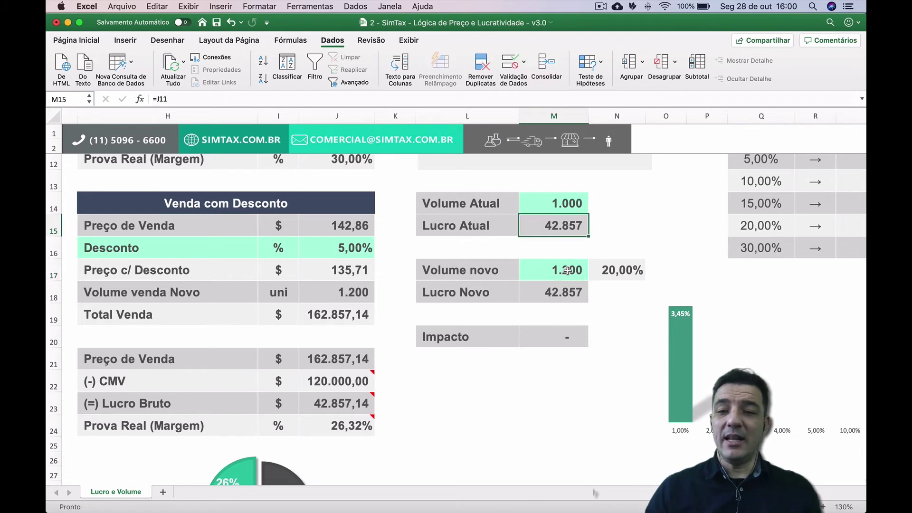
pyautogui.click(564, 292)
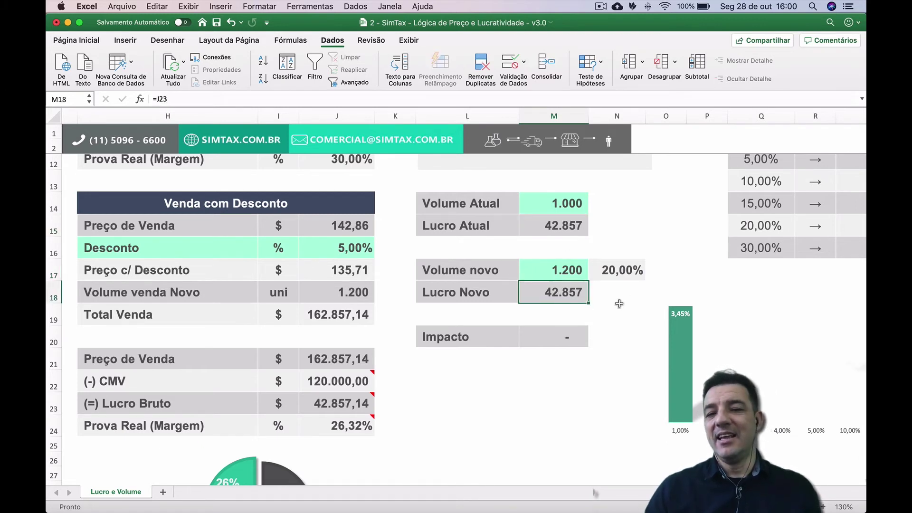
pyautogui.click(563, 269)
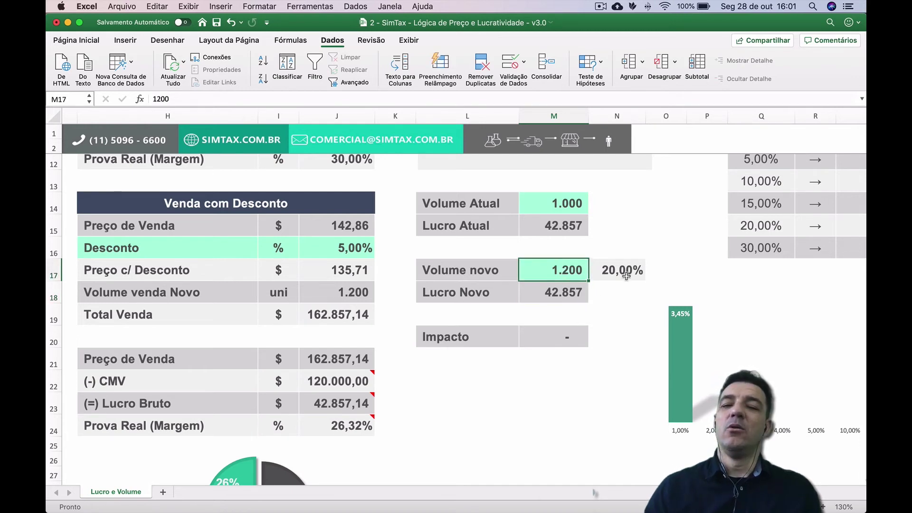
pyautogui.click(350, 249)
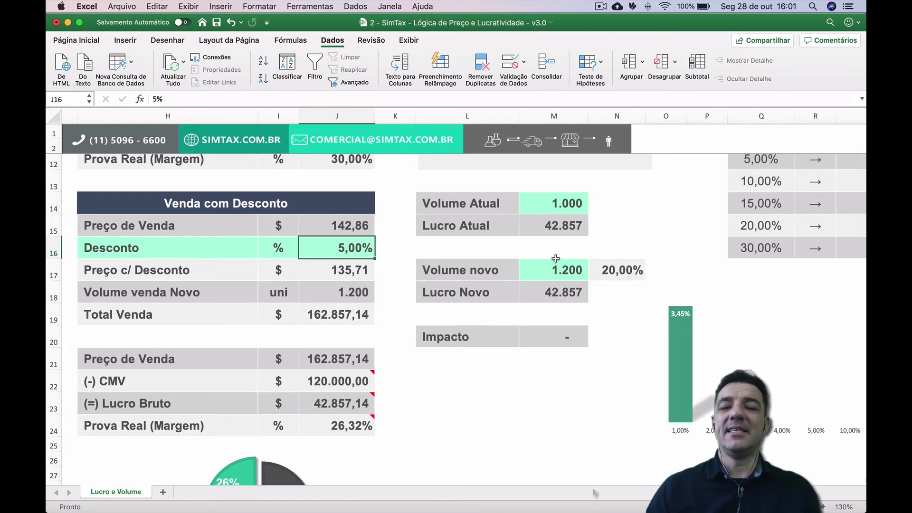
pyautogui.click(617, 269)
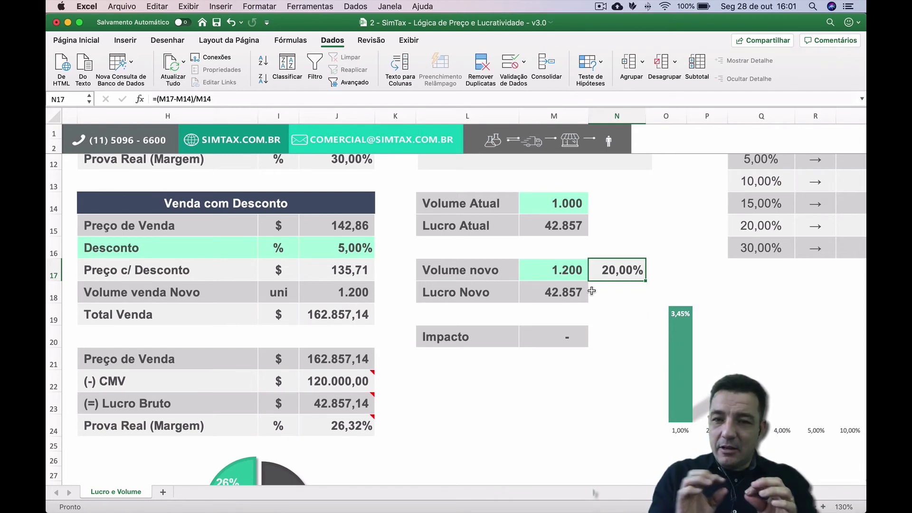
# - Set Volume novo in M17 to 1100 units
pyautogui.click(560, 267)
pyautogui.write('1')
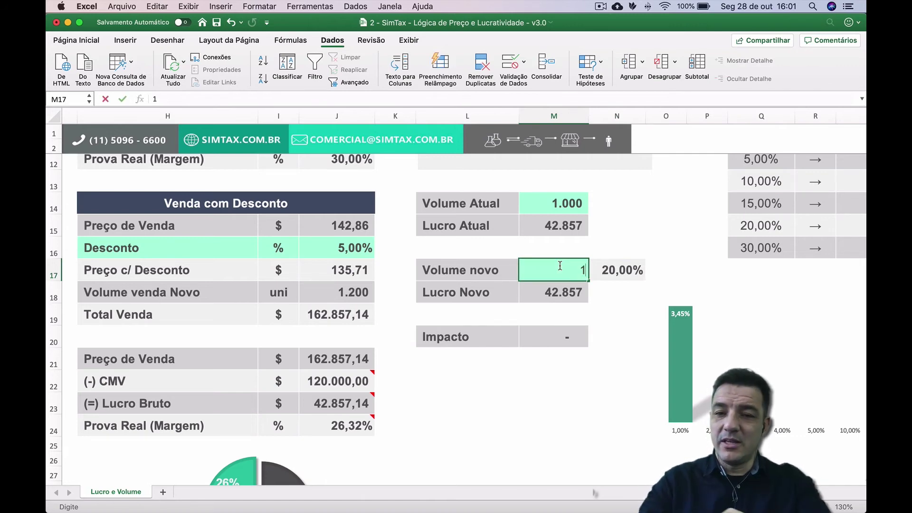
pyautogui.write('.100')
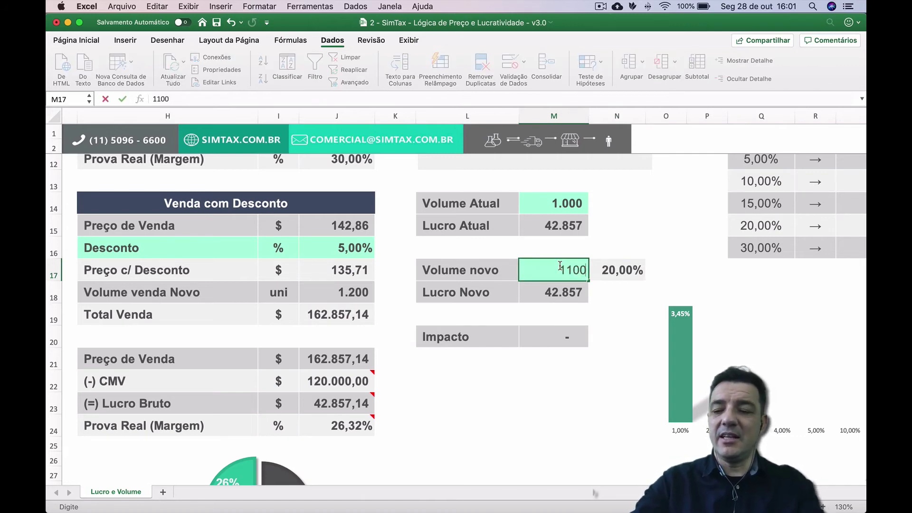
pyautogui.press('Return')
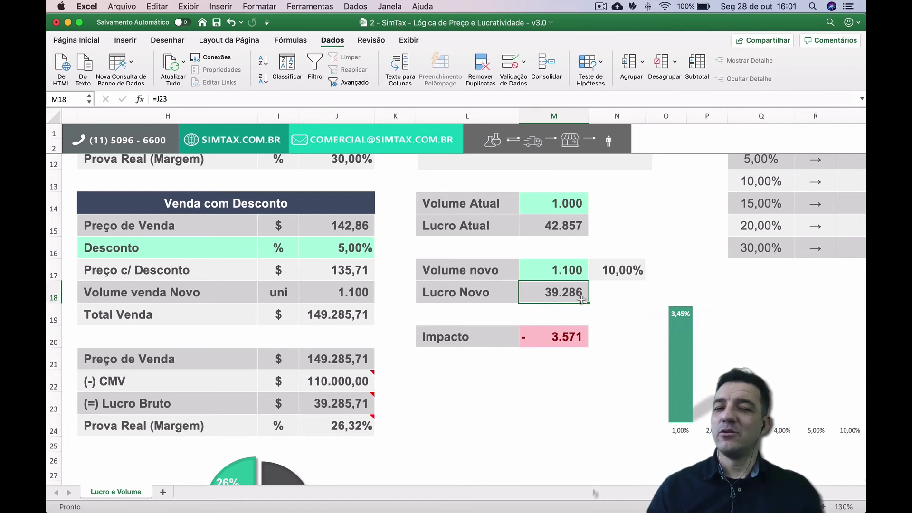
# - Check Lucro Atual in M15, and review the Formação de Preço: Margem and Resultado da venda tables
pyautogui.press('Up')
pyautogui.press('Up')
pyautogui.press('Up')
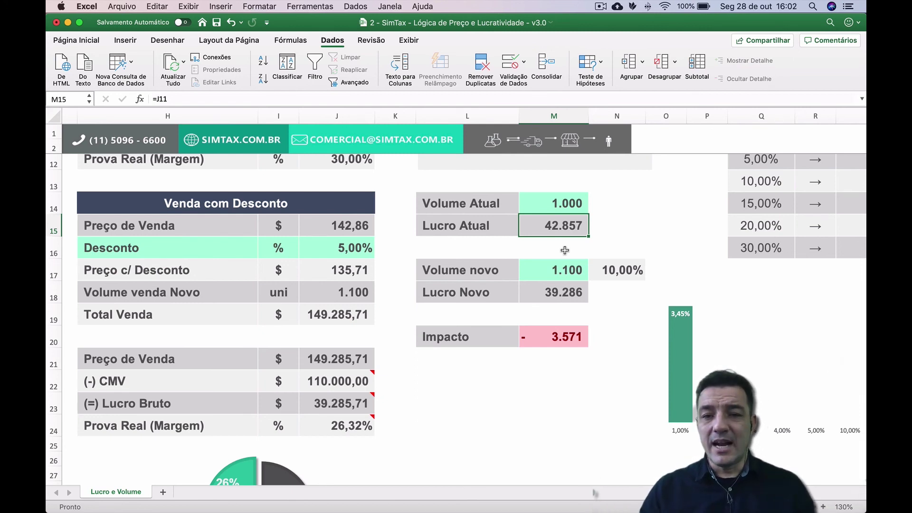
pyautogui.hscroll(-5, 565, 250)
pyautogui.hscroll(-5, 566, 253)
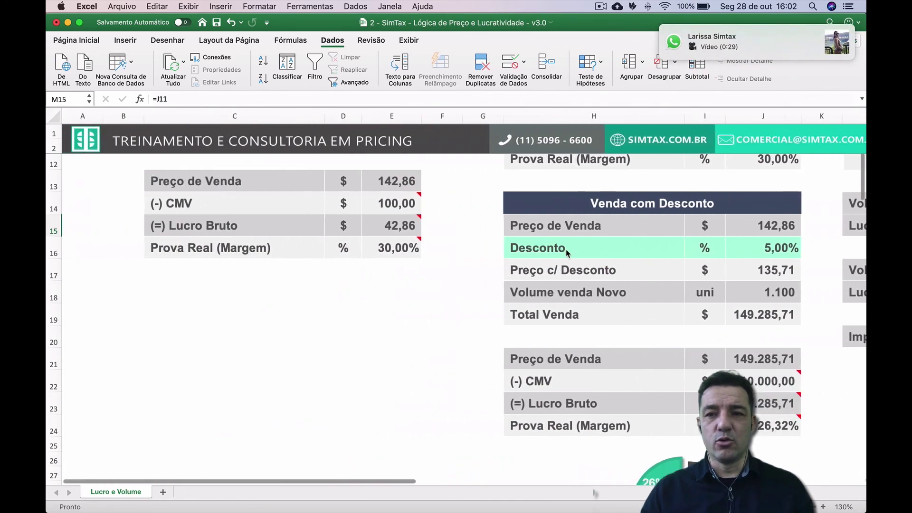
pyautogui.scroll(2, 566, 252)
pyautogui.scroll(6, 566, 252)
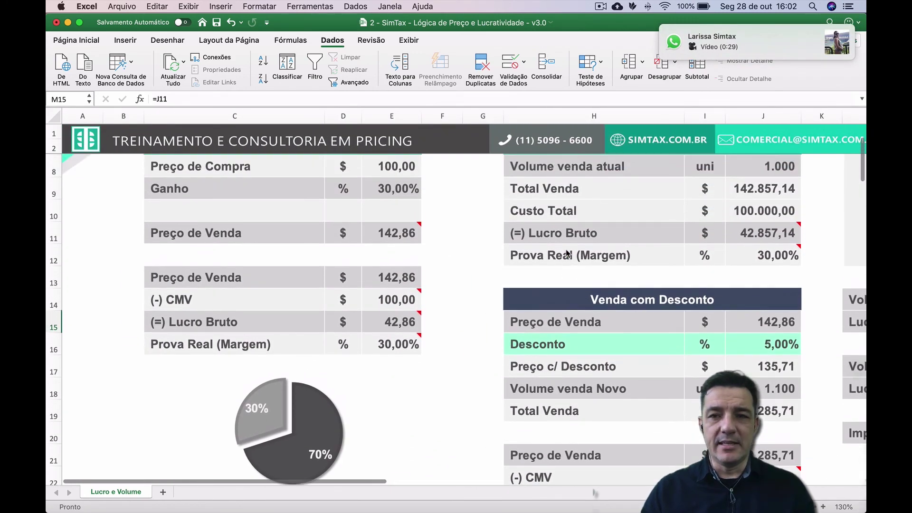
pyautogui.hscroll(3, 570, 253)
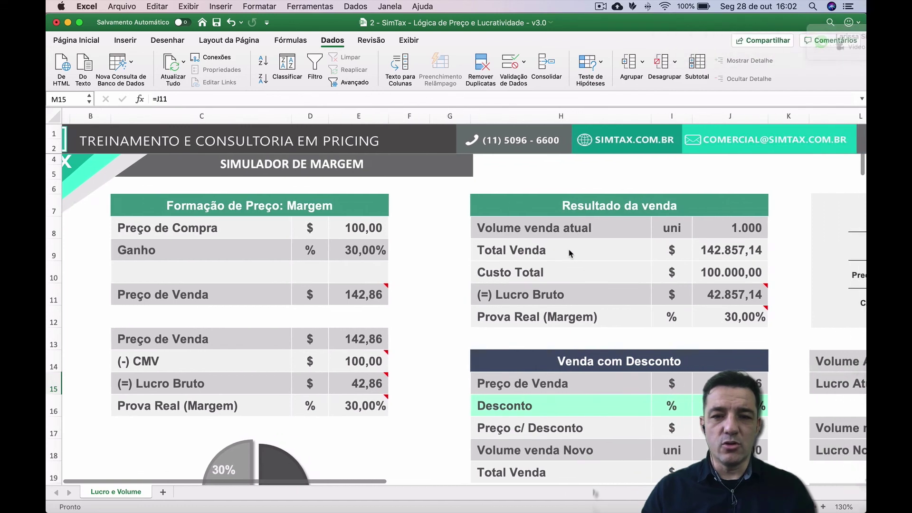